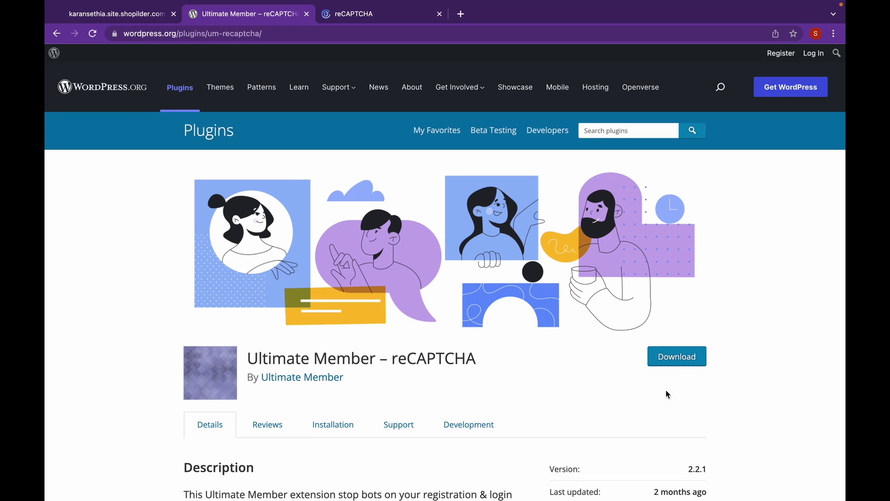
Download the um-recaptcha plugin zip from its WordPress.org plugin page.
{"action": "left_click", "coordinate": [684, 359]}
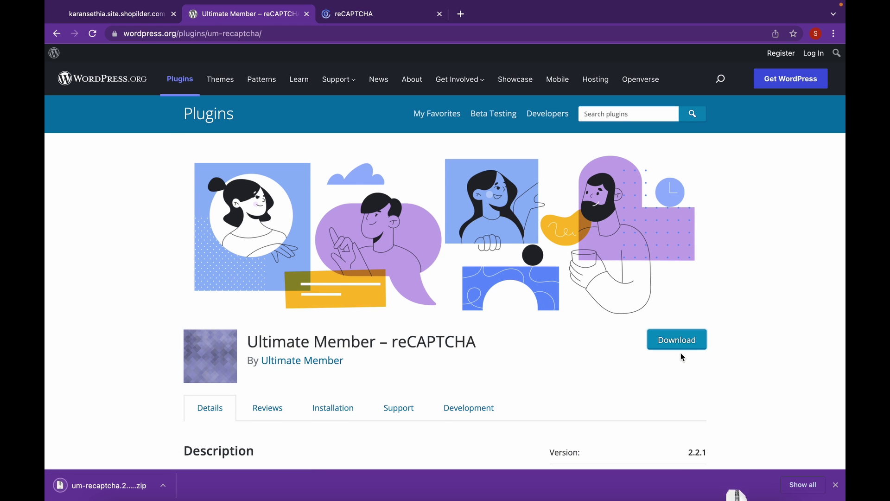
Go from the shop homepage into wp-admin and open Plugins > Add New.
{"action": "left_click", "coordinate": [150, 17]}
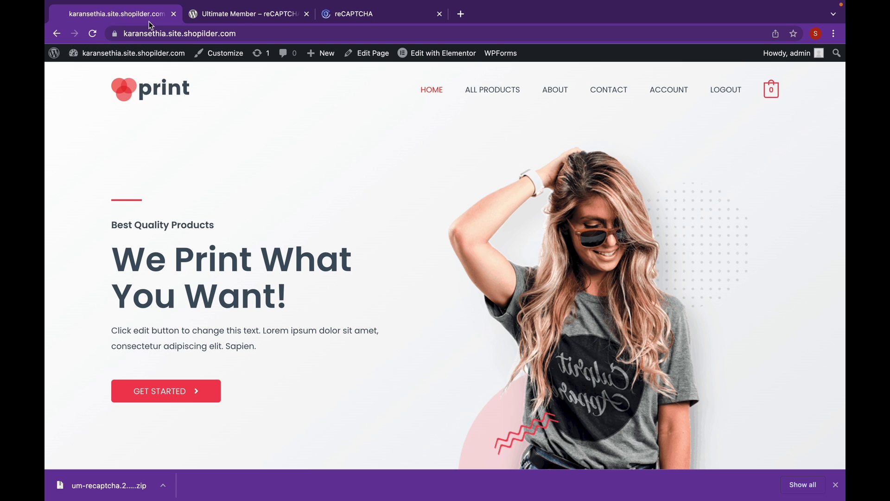
{"action": "left_click", "coordinate": [162, 57]}
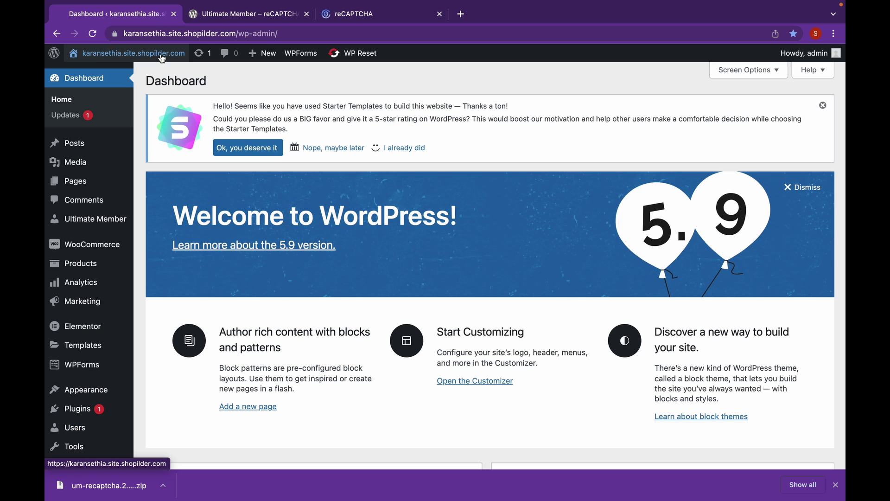
{"action": "mouse_move", "coordinate": [96, 418]}
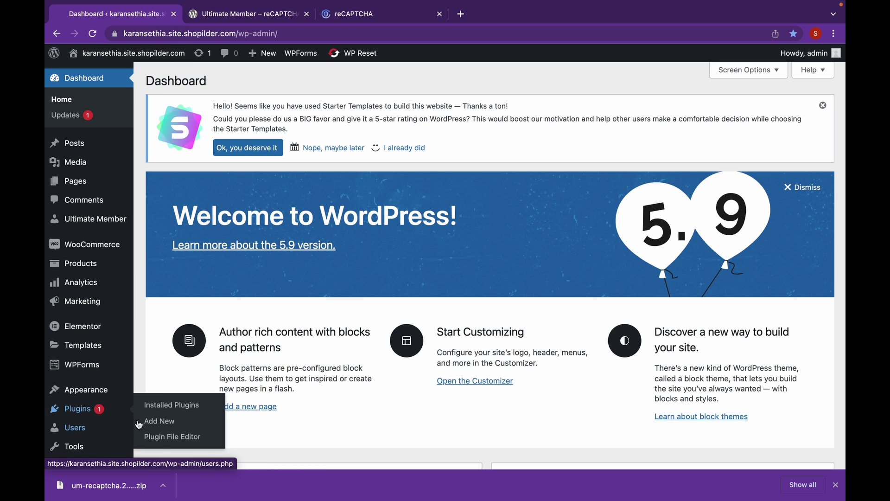
{"action": "left_click", "coordinate": [153, 428]}
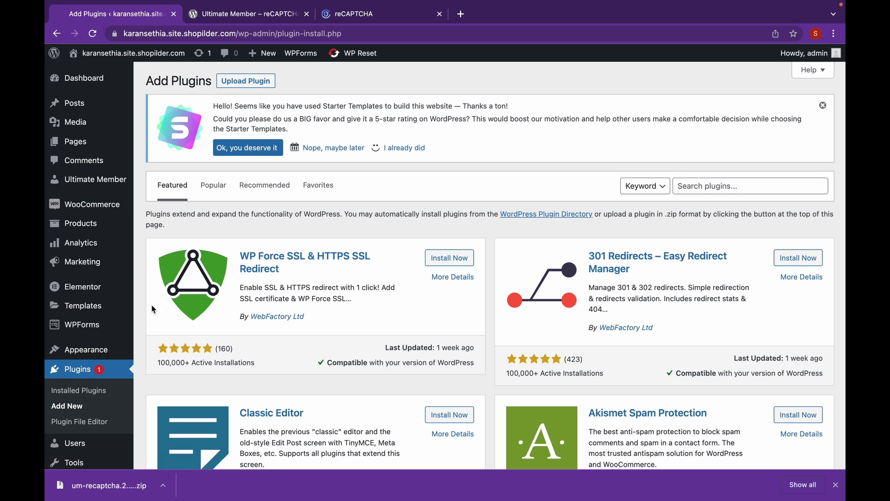
Choose um-recaptcha.2.2.1 (2).zip in the Upload Plugin form.
{"action": "left_click", "coordinate": [245, 82]}
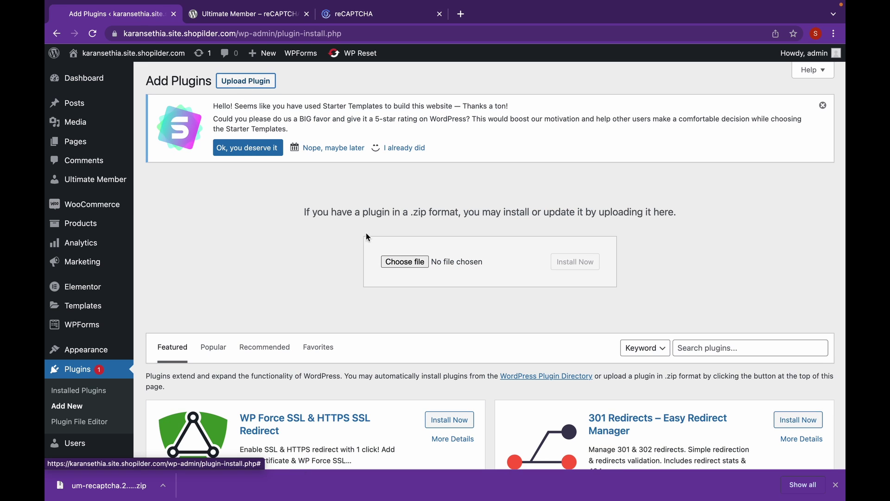
{"action": "left_click", "coordinate": [404, 262]}
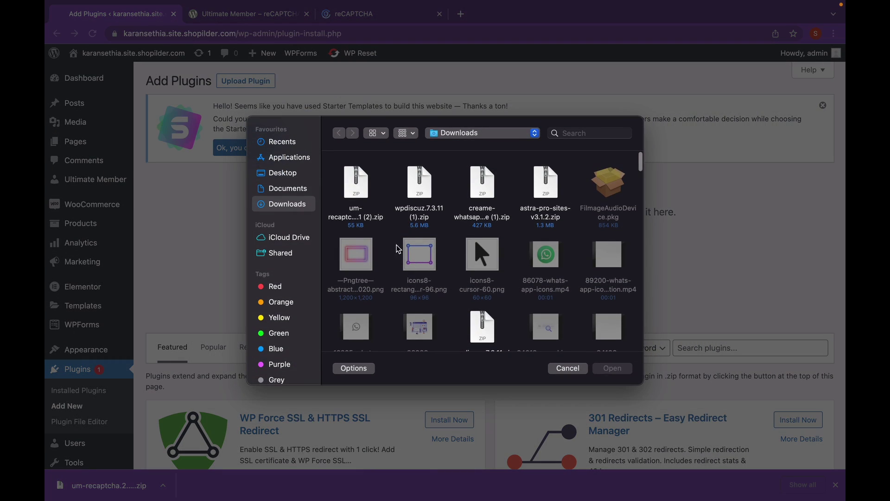
{"action": "left_click", "coordinate": [373, 217]}
{"action": "left_click", "coordinate": [612, 369]}
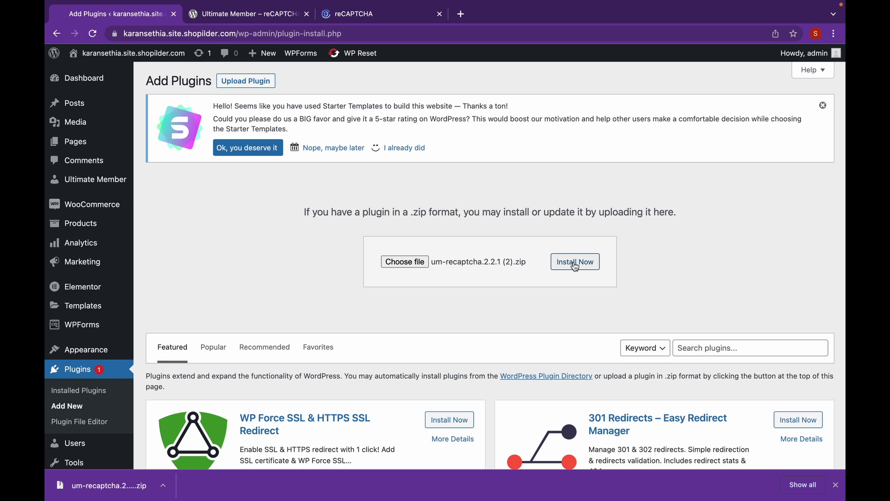
Install the uploaded um-recaptcha zip and activate the plugin.
{"action": "left_click", "coordinate": [576, 263]}
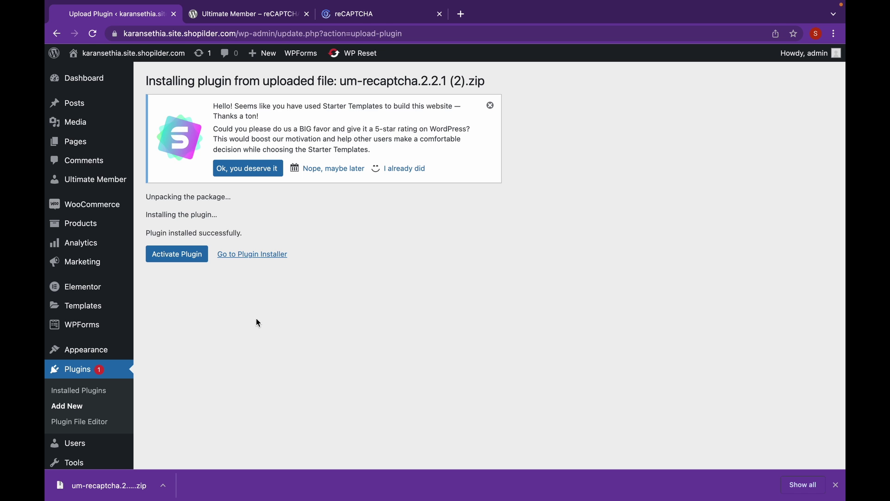
{"action": "left_click", "coordinate": [191, 254]}
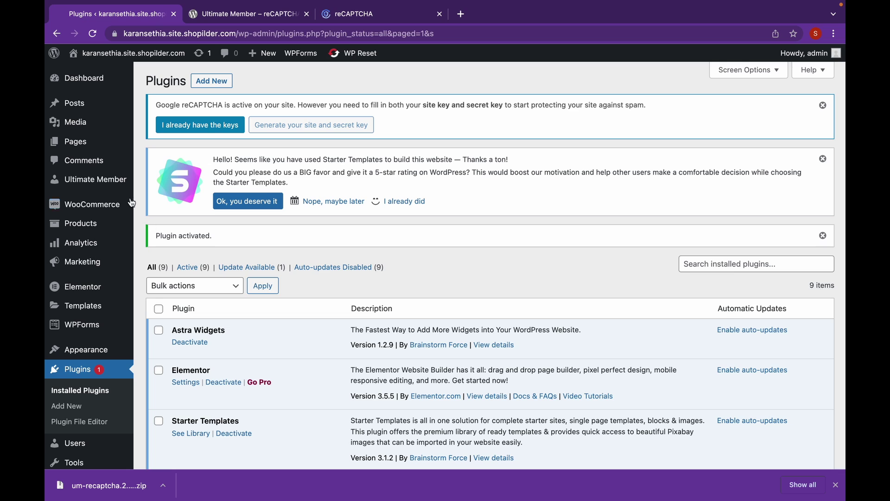
In Ultimate Member Settings > Extensions, set the Google reCAPTCHA type to reCAPTCHA v3.
{"action": "mouse_move", "coordinate": [114, 183]}
{"action": "left_click", "coordinate": [159, 196]}
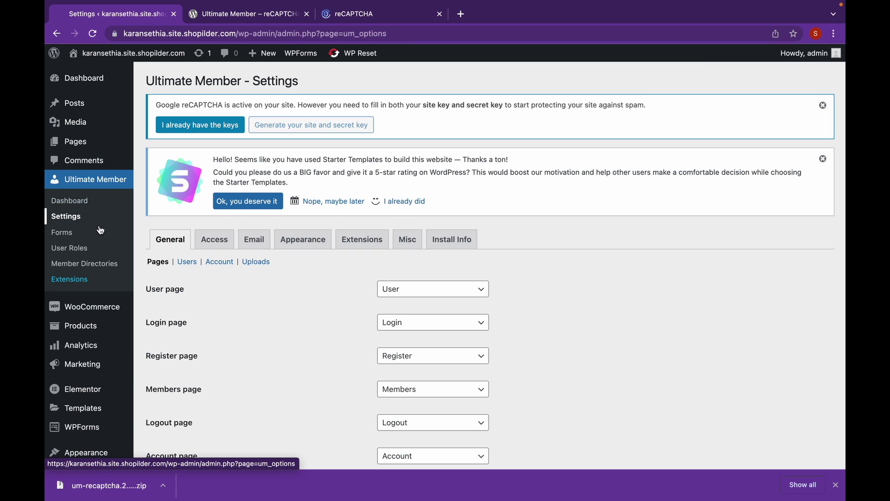
{"action": "left_click", "coordinate": [91, 213]}
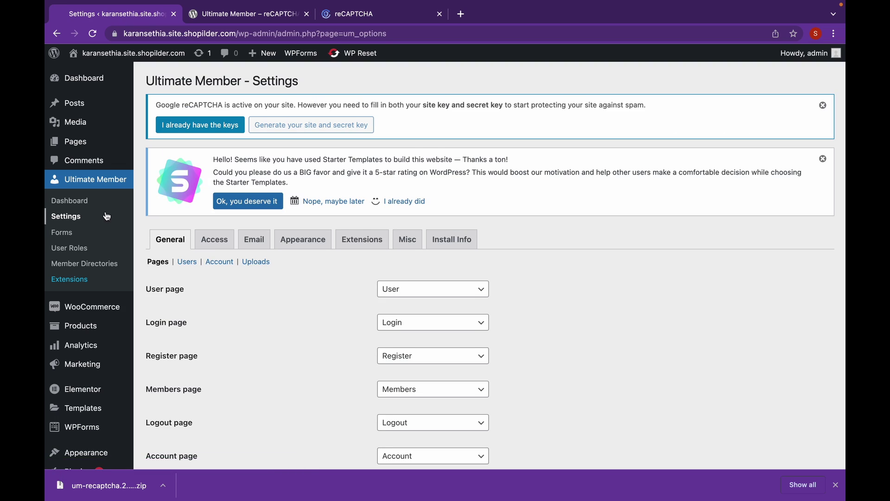
{"action": "left_click", "coordinate": [368, 245]}
{"action": "scroll", "coordinate": [260, 200], "scroll_direction": "down", "scroll_amount": 2}
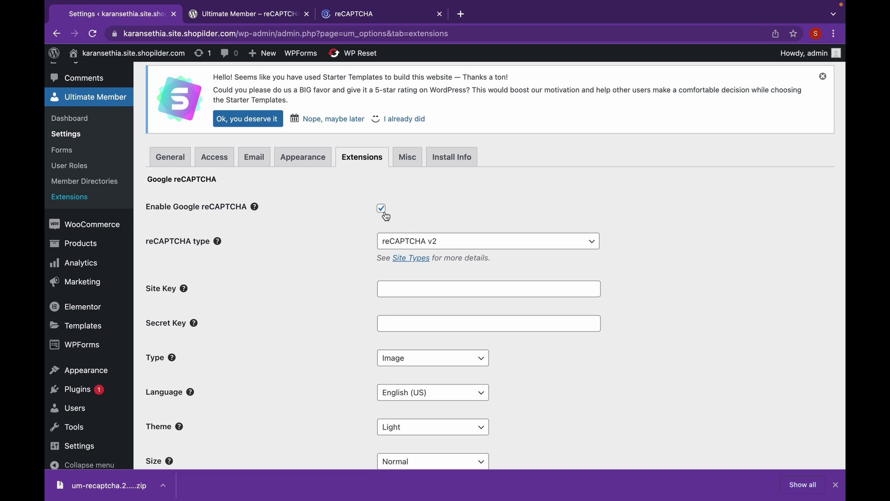
{"action": "left_click", "coordinate": [575, 244]}
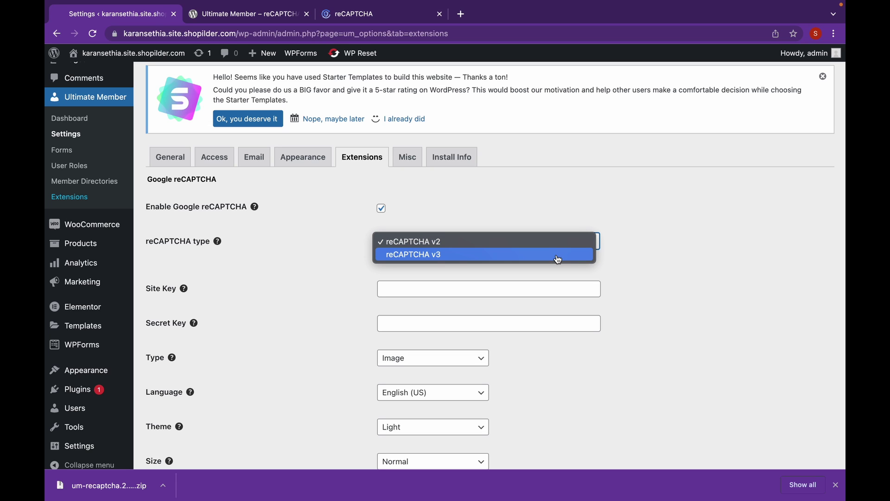
{"action": "left_click", "coordinate": [557, 254]}
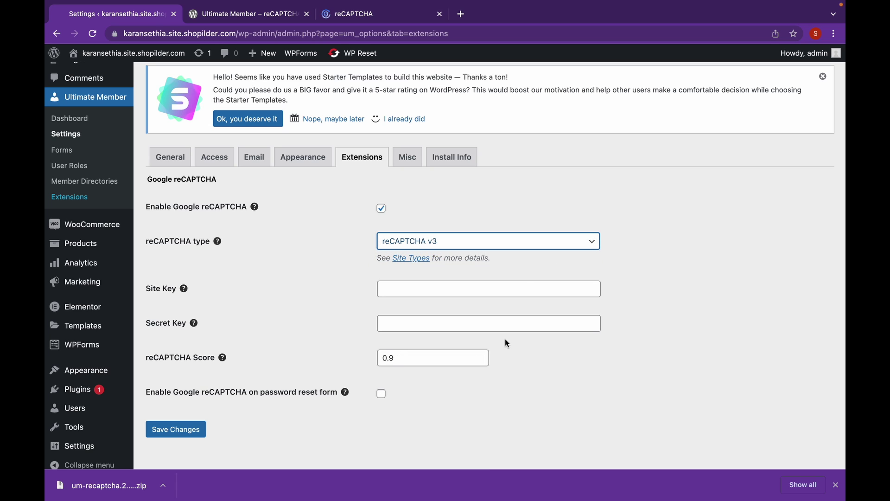
{"action": "scroll", "coordinate": [506, 343], "scroll_direction": "down", "scroll_amount": 1}
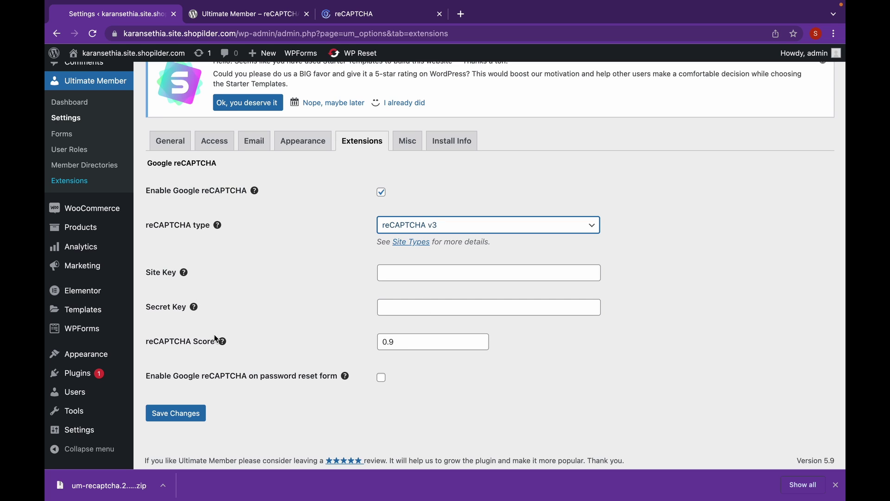
Open the reCAPTCHA v3 Admin Console's new-site form and put the cursor in Label.
{"action": "left_click", "coordinate": [365, 19]}
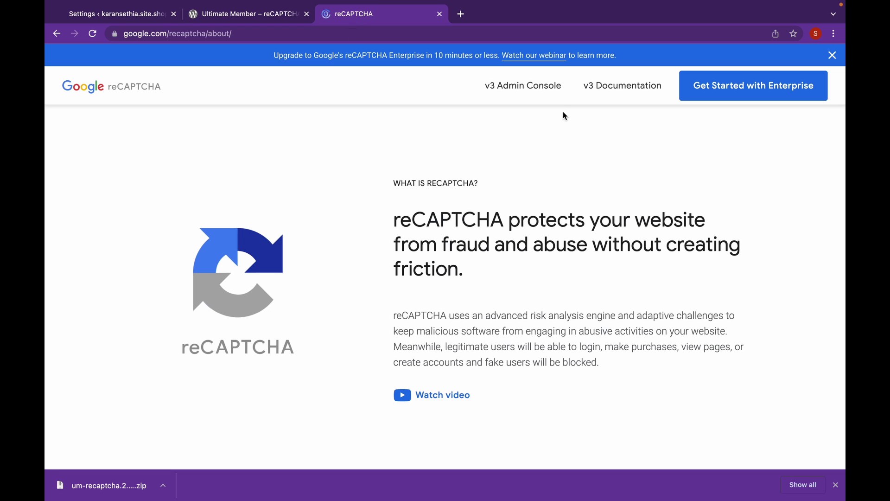
{"action": "left_click", "coordinate": [550, 92]}
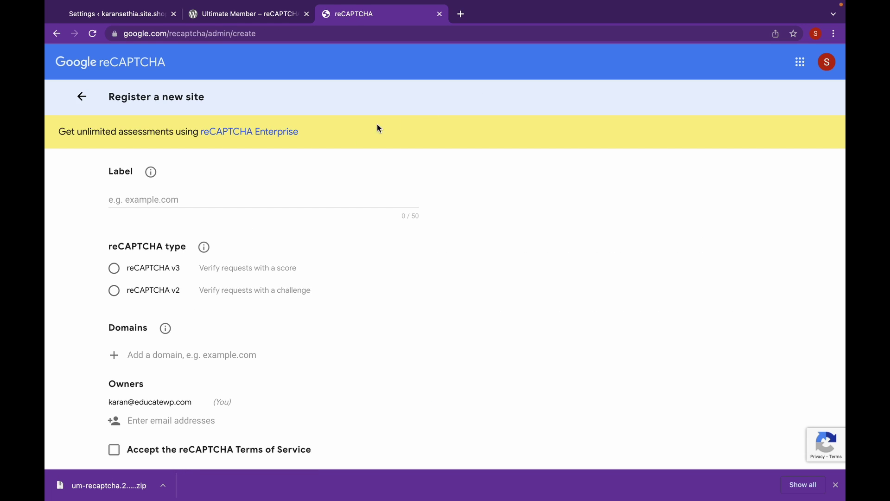
{"action": "left_click", "coordinate": [262, 201]}
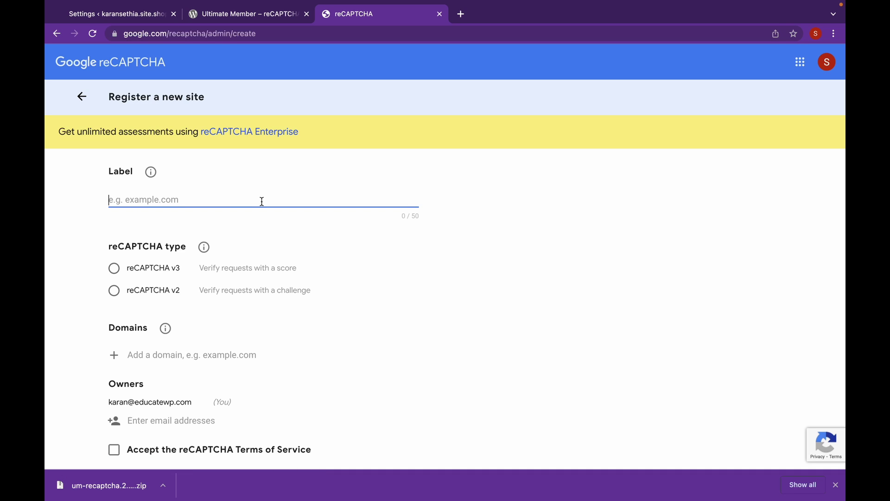
Label the new reCAPTCHA site with the shop's domain copied from the WordPress address bar.
{"action": "left_click", "coordinate": [141, 18]}
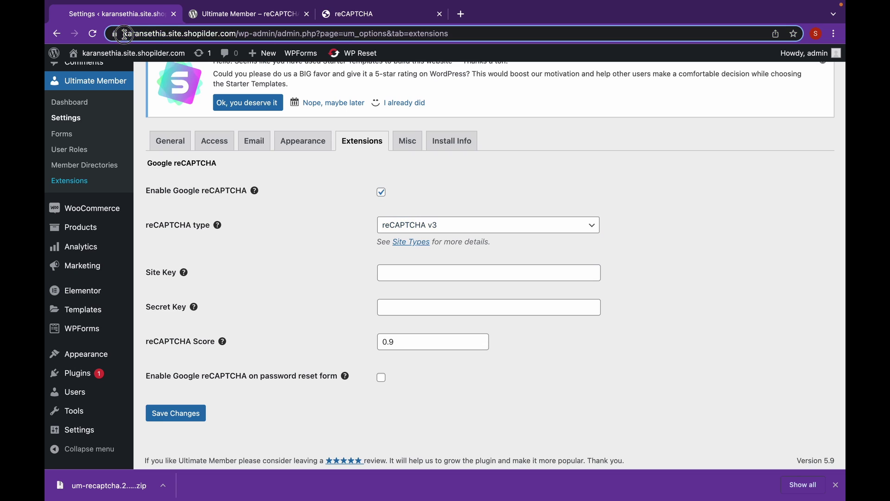
{"action": "left_click", "coordinate": [229, 35]}
{"action": "double_click", "coordinate": [236, 37]}
{"action": "key", "text": "ctrl+c"}
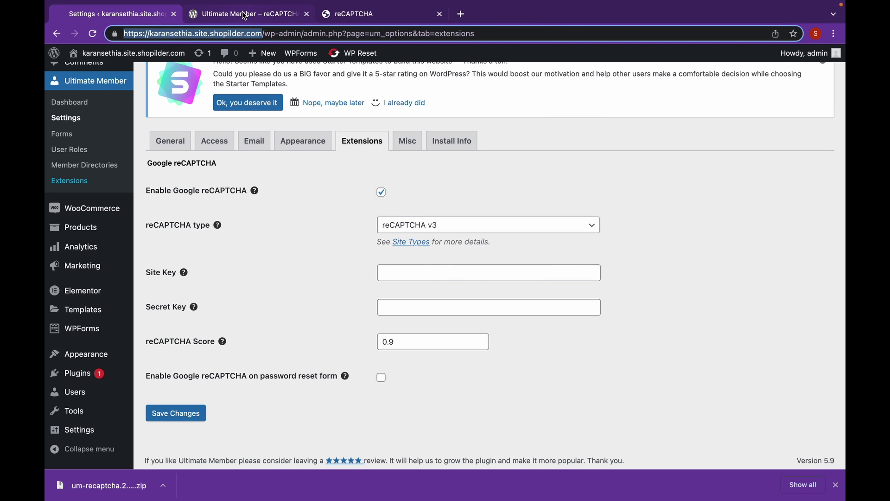
{"action": "left_click", "coordinate": [245, 13]}
{"action": "left_click", "coordinate": [367, 21]}
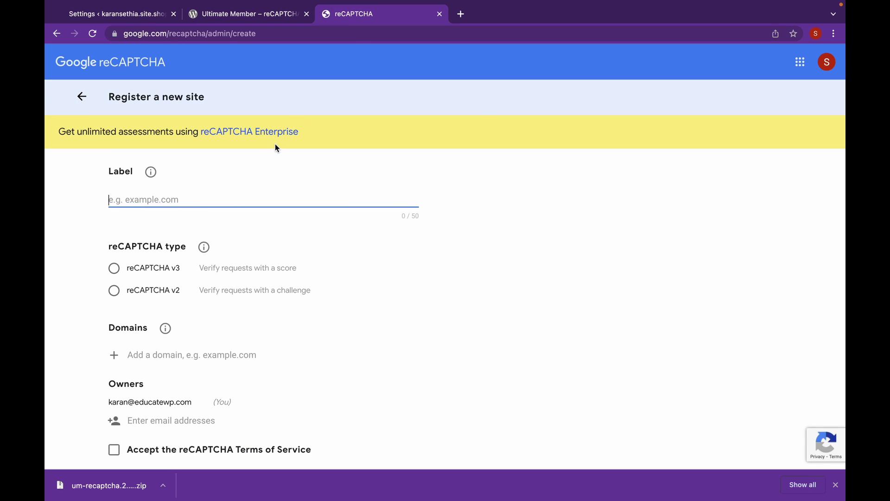
{"action": "key", "text": "ctrl+v"}
{"action": "scroll", "coordinate": [267, 163], "scroll_direction": "down", "scroll_amount": 1}
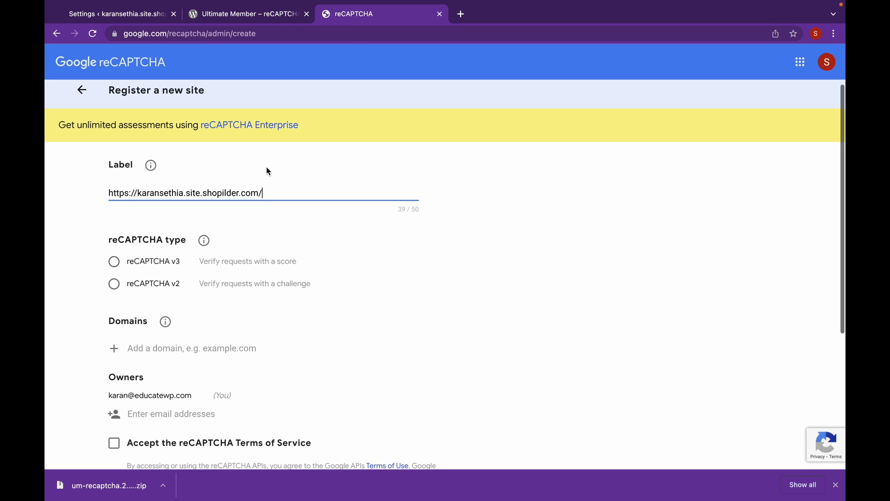
{"action": "key", "text": "BackSpace"}
{"action": "scroll", "coordinate": [260, 214], "scroll_direction": "down", "scroll_amount": 1}
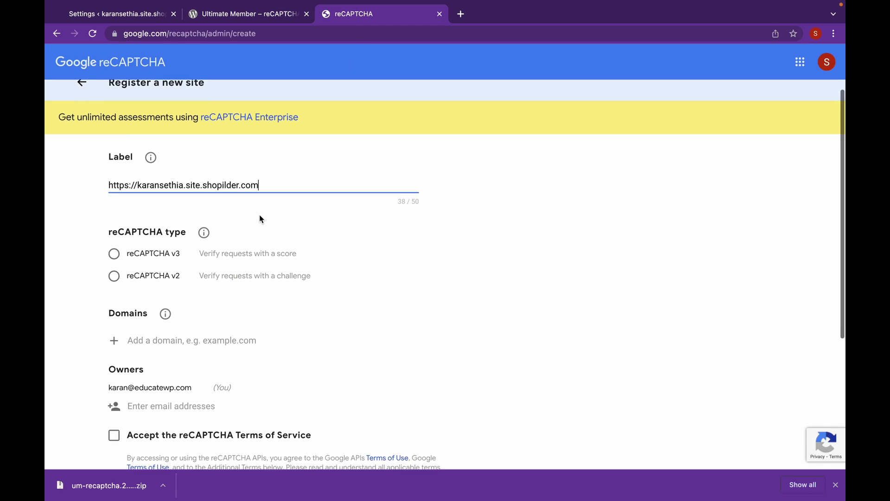
{"action": "left_click_drag", "start_coordinate": [265, 177], "coordinate": [107, 179]}
{"action": "key", "text": "ctrl+c"}
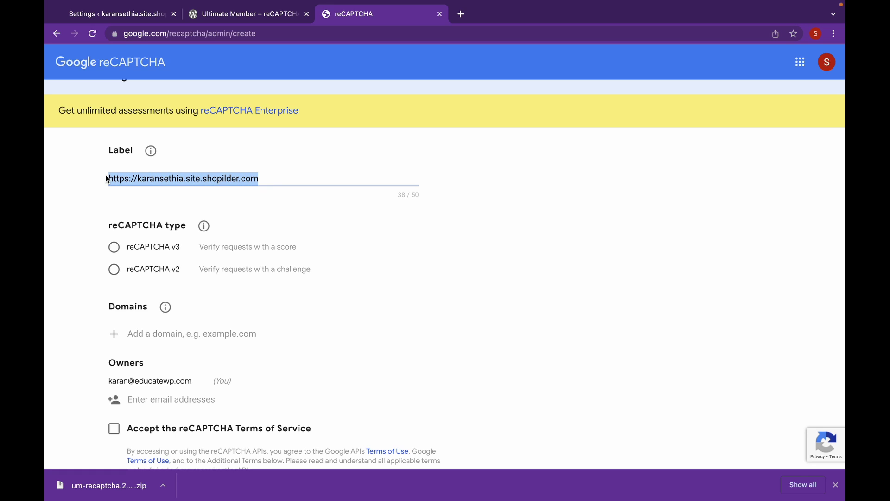
Add that domain, choose reCAPTCHA v3, accept the Terms of Service, and submit.
{"action": "left_click", "coordinate": [170, 335]}
{"action": "key", "text": "ctrl+v"}
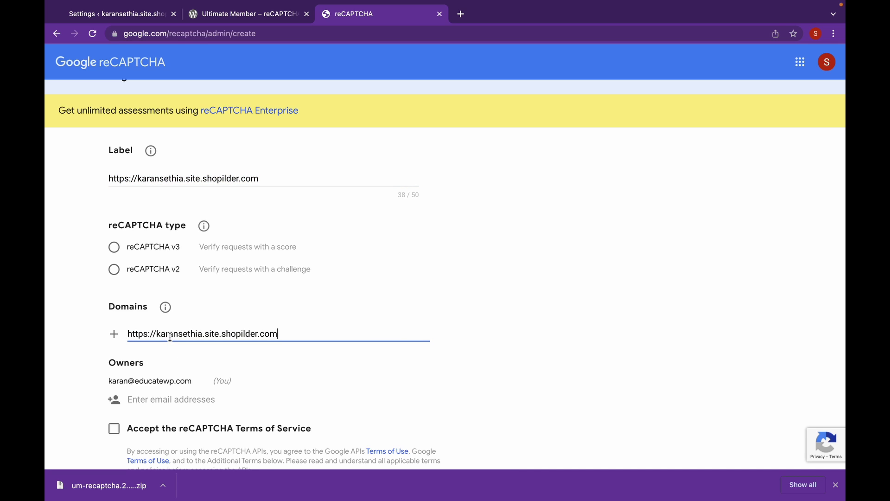
{"action": "left_click", "coordinate": [115, 249]}
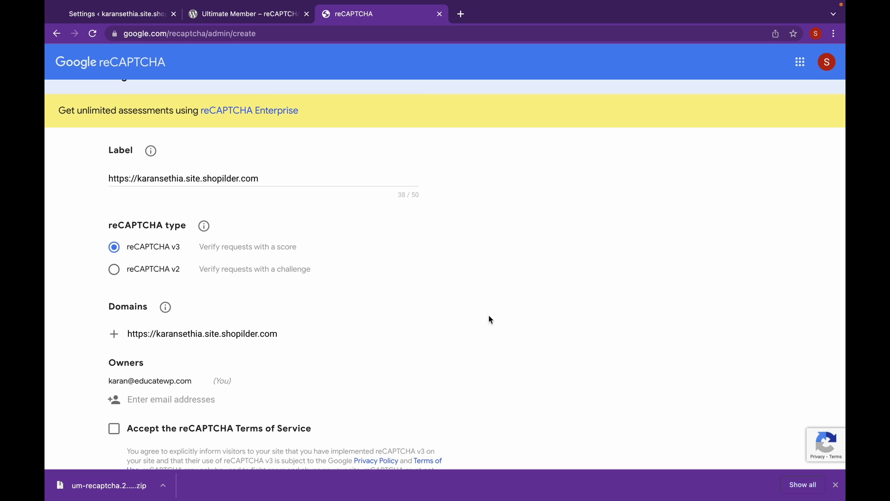
{"action": "scroll", "coordinate": [490, 317], "scroll_direction": "down", "scroll_amount": 3}
{"action": "scroll", "coordinate": [489, 316], "scroll_direction": "down", "scroll_amount": 5}
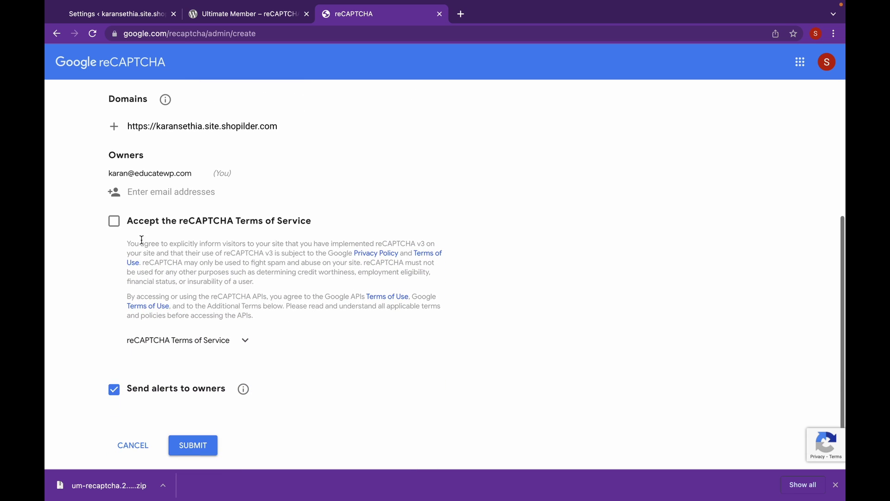
{"action": "left_click", "coordinate": [115, 222]}
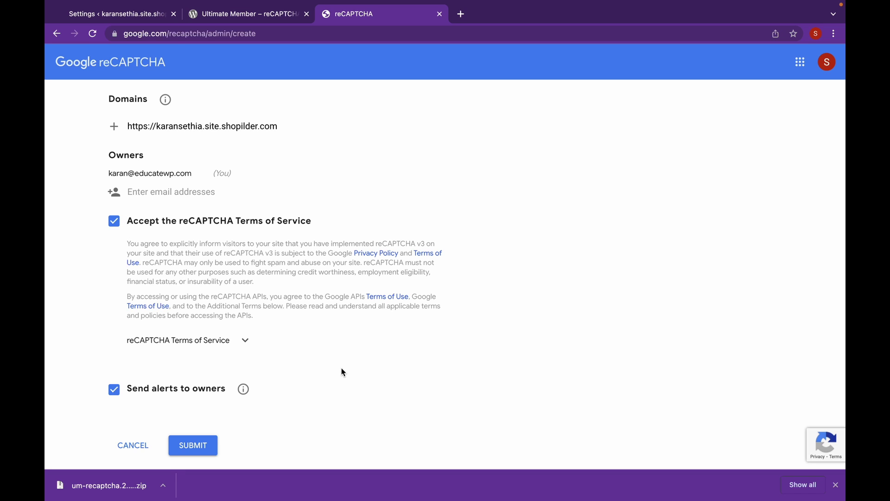
{"action": "scroll", "coordinate": [342, 369], "scroll_direction": "down", "scroll_amount": 1}
{"action": "left_click", "coordinate": [194, 407]}
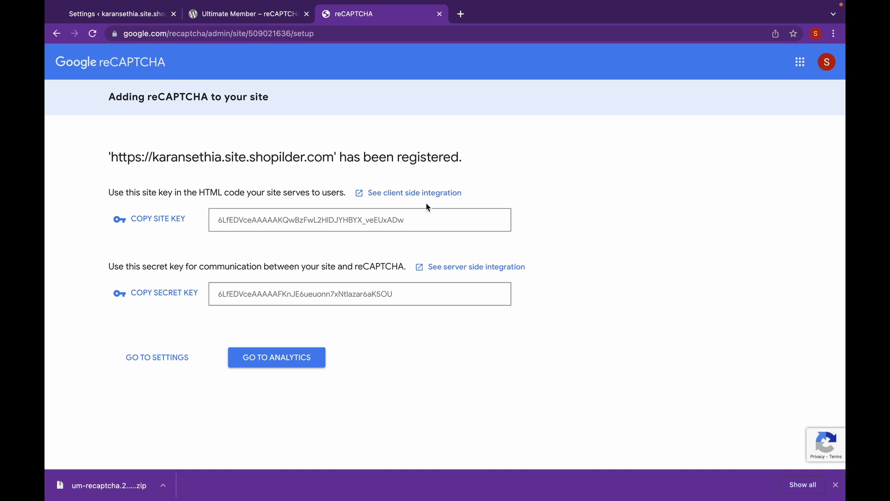
Copy the new site key into Ultimate Member's Site Key field.
{"action": "left_click_drag", "start_coordinate": [403, 220], "coordinate": [261, 204]}
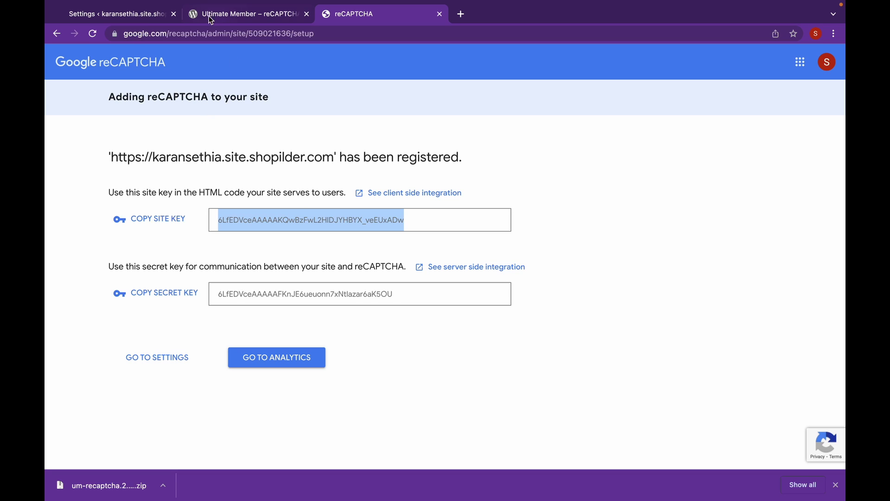
{"action": "left_click", "coordinate": [135, 15]}
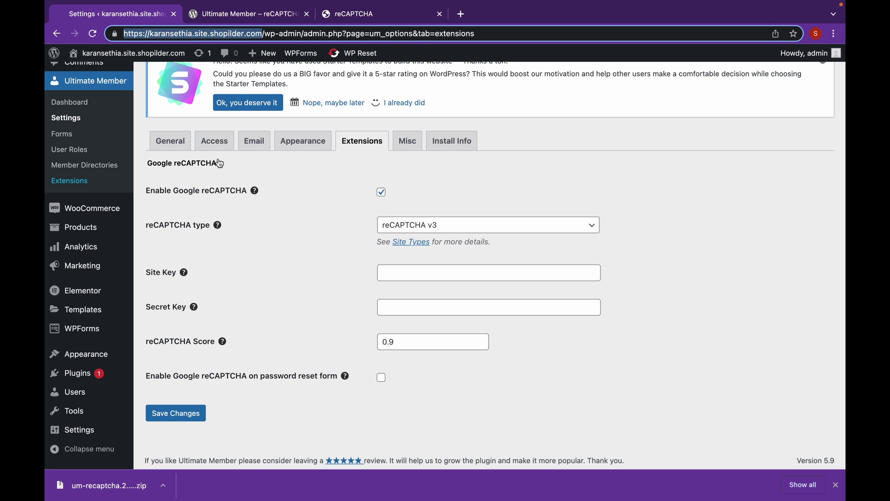
{"action": "left_click", "coordinate": [426, 278]}
{"action": "key", "text": "ctrl+v"}
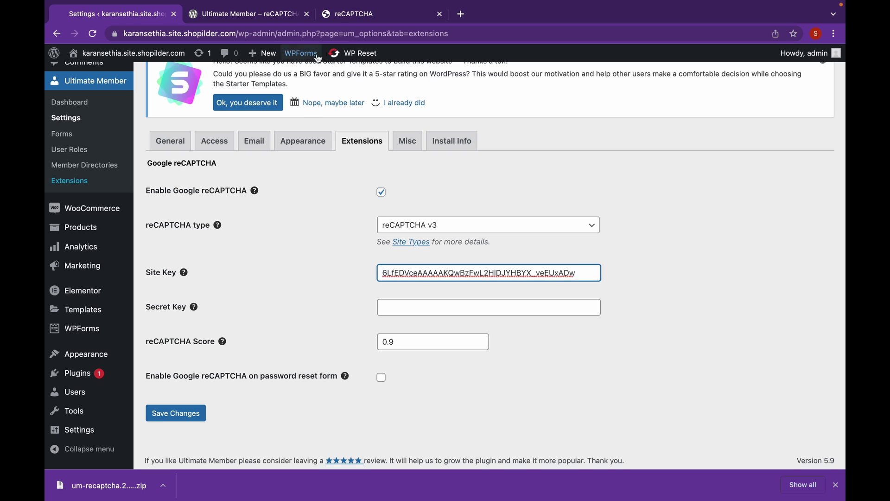
Copy the secret key into the Secret Key field and save the settings.
{"action": "left_click", "coordinate": [359, 18]}
{"action": "left_click_drag", "start_coordinate": [417, 297], "coordinate": [213, 298]}
{"action": "key", "text": "ctrl+c"}
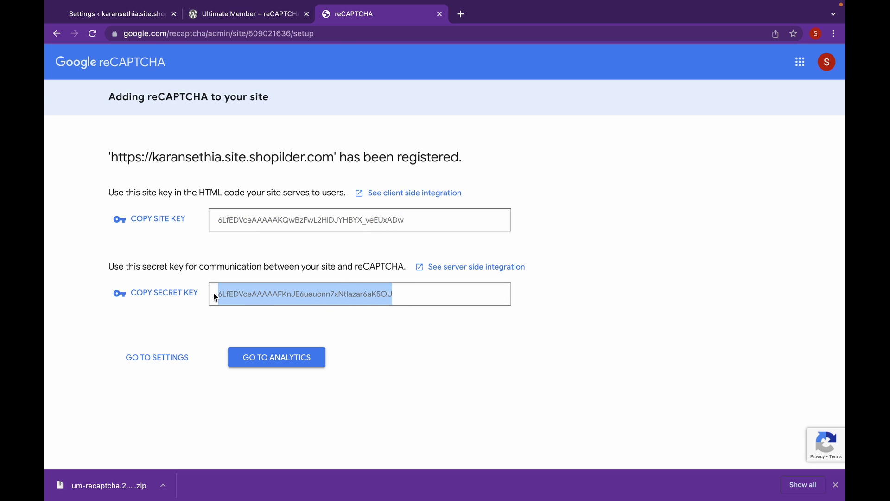
{"action": "left_click", "coordinate": [122, 15]}
{"action": "left_click", "coordinate": [423, 301]}
{"action": "left_click", "coordinate": [423, 300]}
{"action": "key", "text": "ctrl+v"}
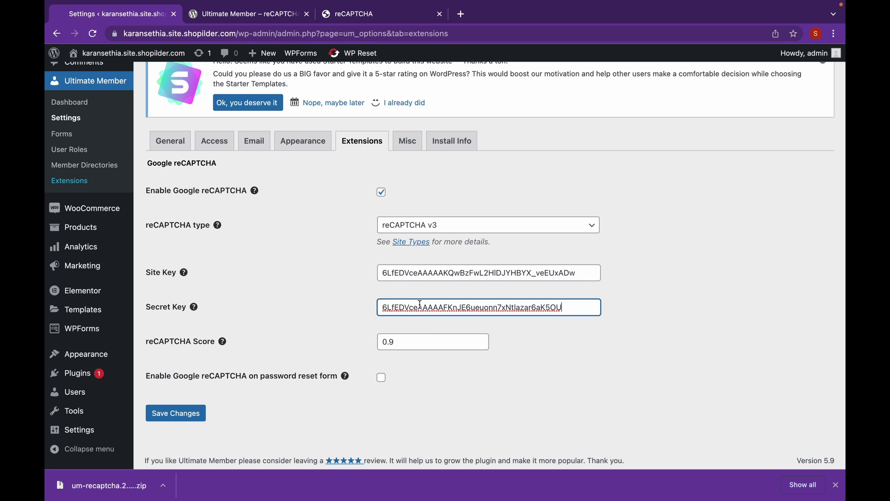
{"action": "left_click", "coordinate": [344, 19]}
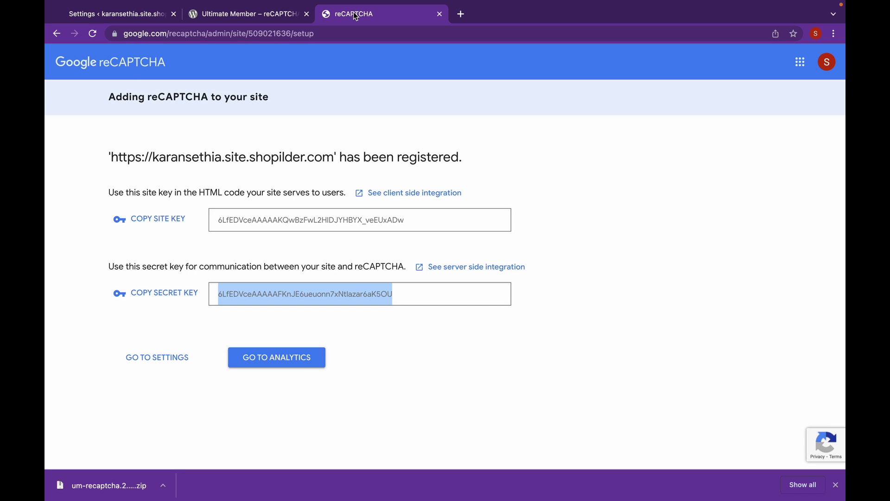
{"action": "left_click", "coordinate": [134, 10]}
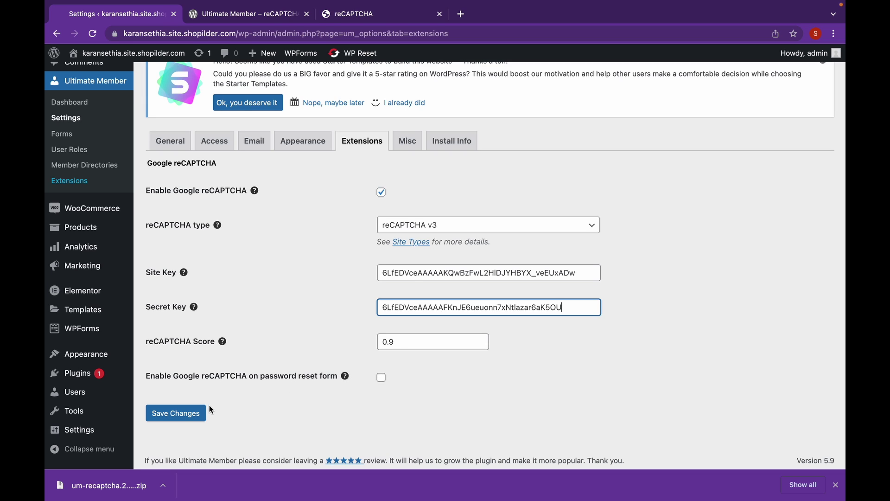
{"action": "left_click", "coordinate": [190, 420]}
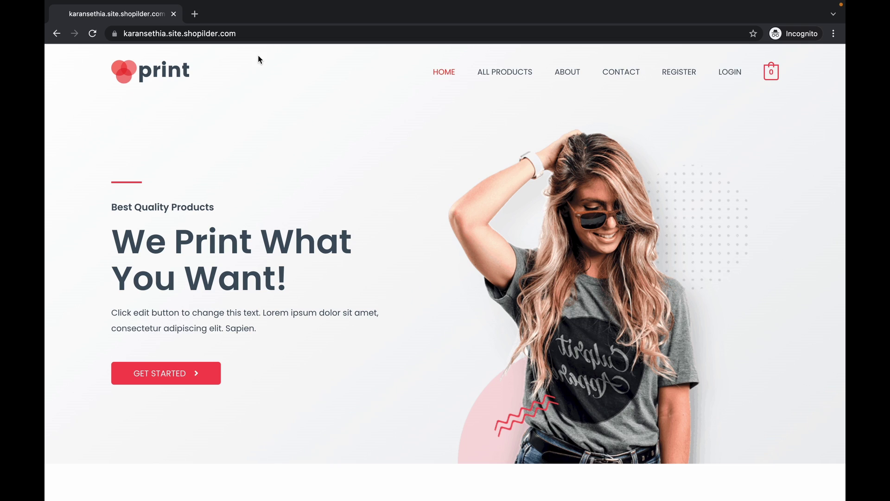
Open the shop's Register page in incognito and scroll down to the reCAPTCHA badge.
{"action": "left_click", "coordinate": [690, 75]}
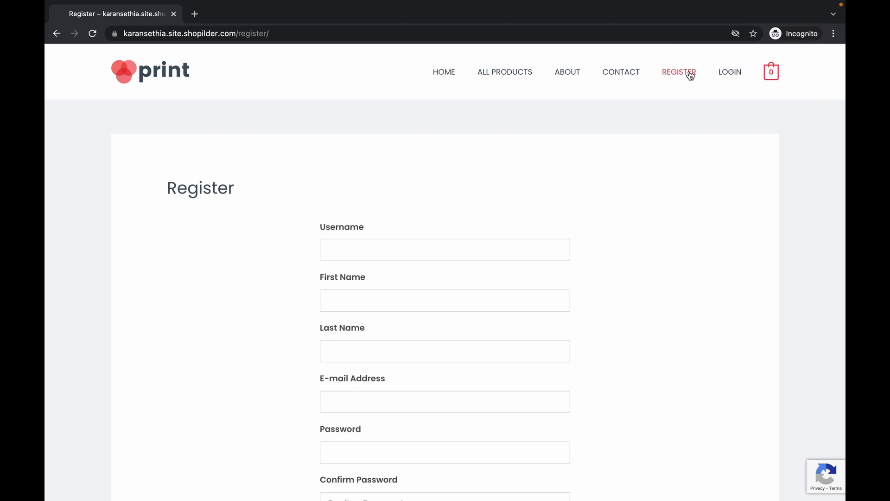
{"action": "scroll", "coordinate": [706, 408], "scroll_direction": "down", "scroll_amount": 2}
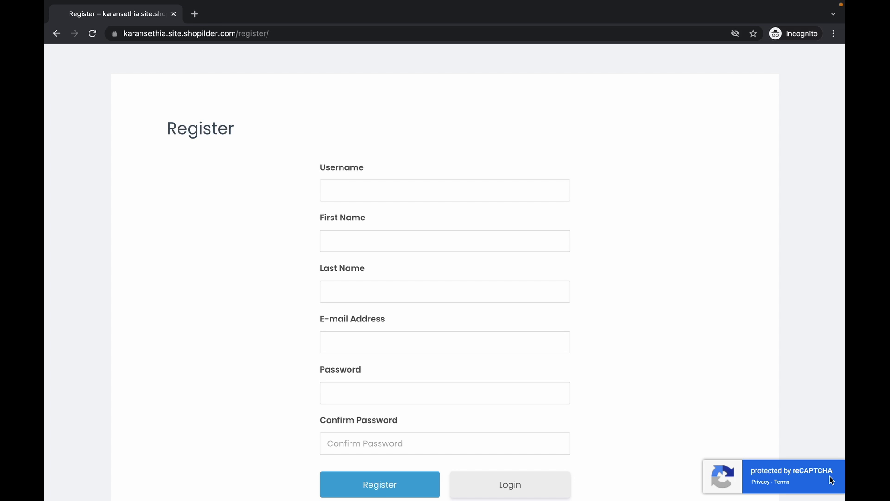
{"action": "scroll", "coordinate": [830, 477], "scroll_direction": "down", "scroll_amount": 2}
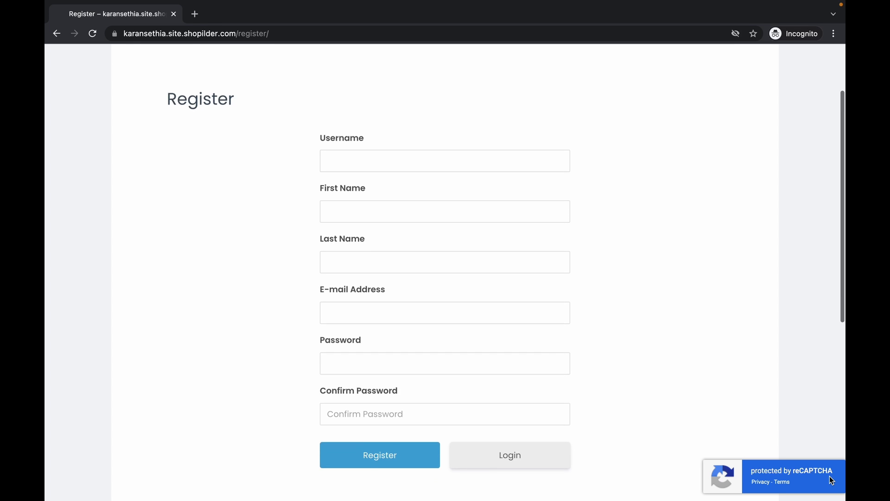